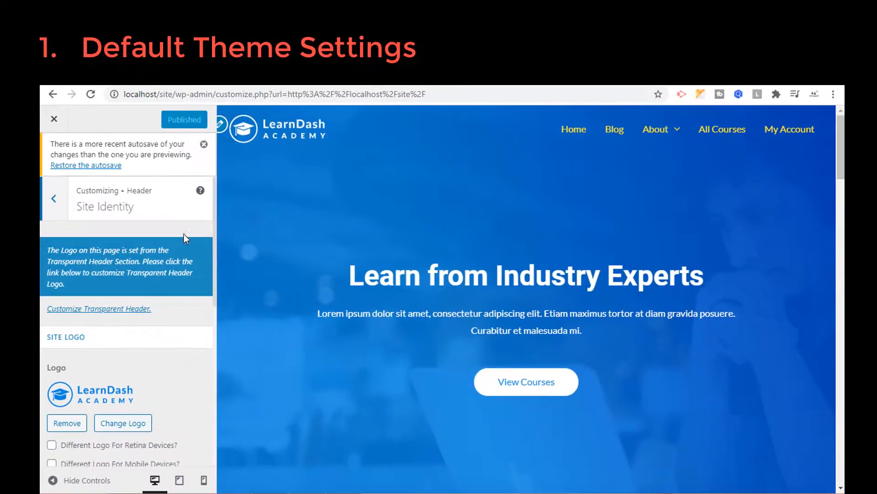
Review the Site Identity logo settings and open the Transparent Header customization from there.
drag(215, 227, 216, 253)
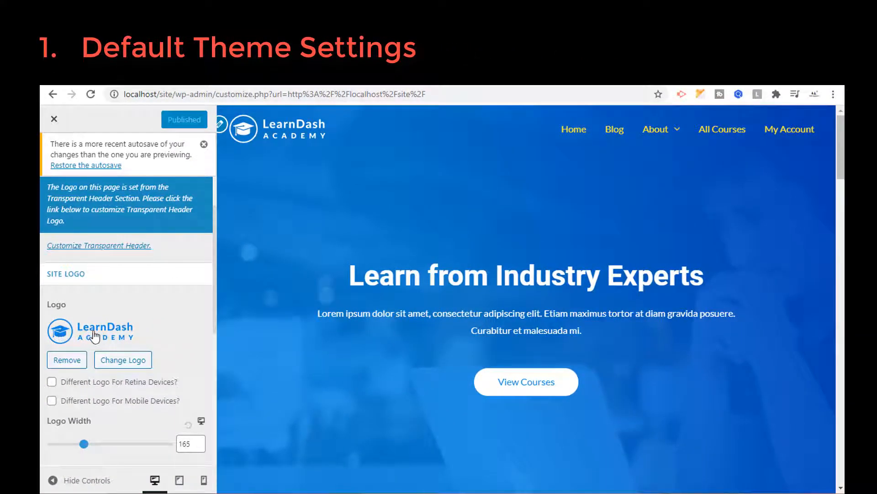
drag(215, 275, 215, 247)
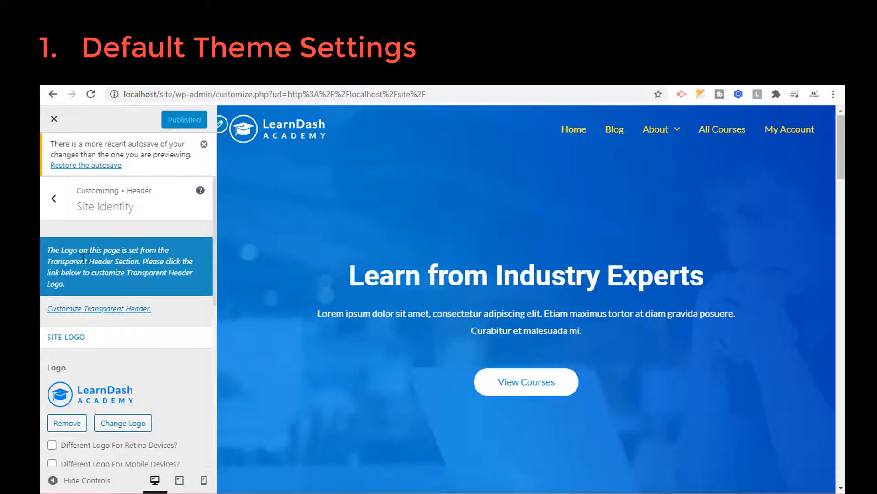
click(101, 309)
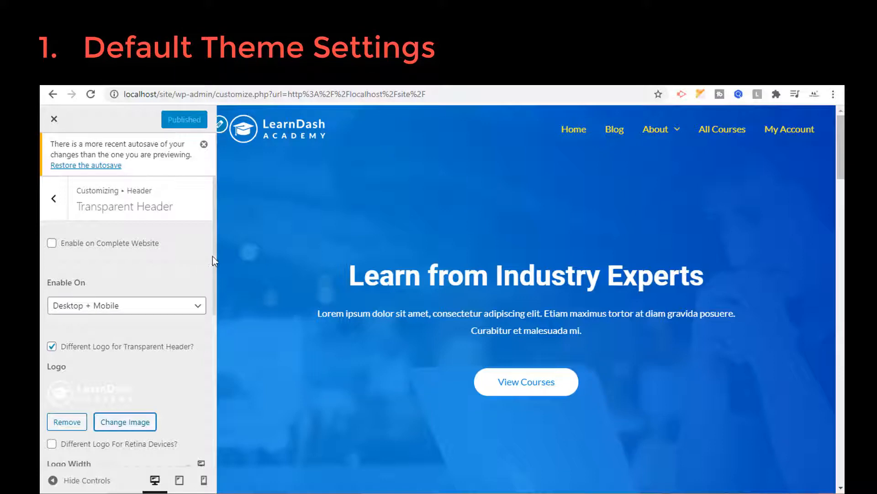
Set the transparent header's logo width to 180.
drag(215, 257, 218, 324)
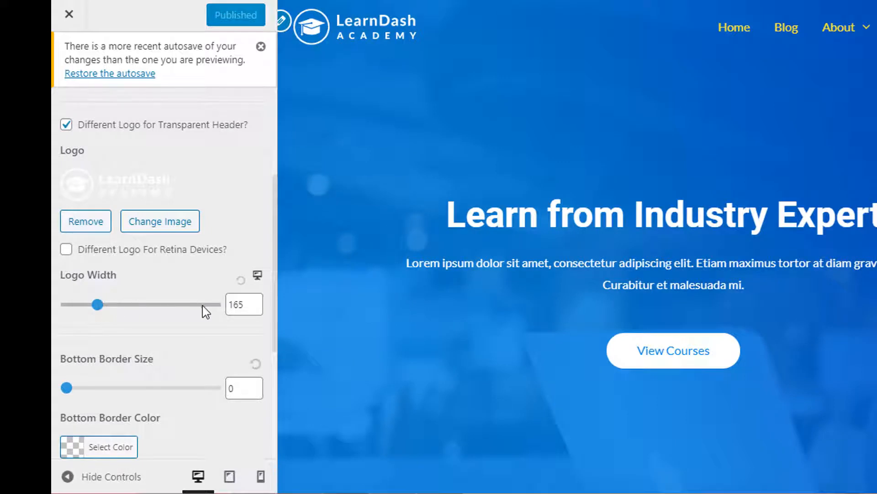
click(242, 304)
key(BackSpace)
key(BackSpace)
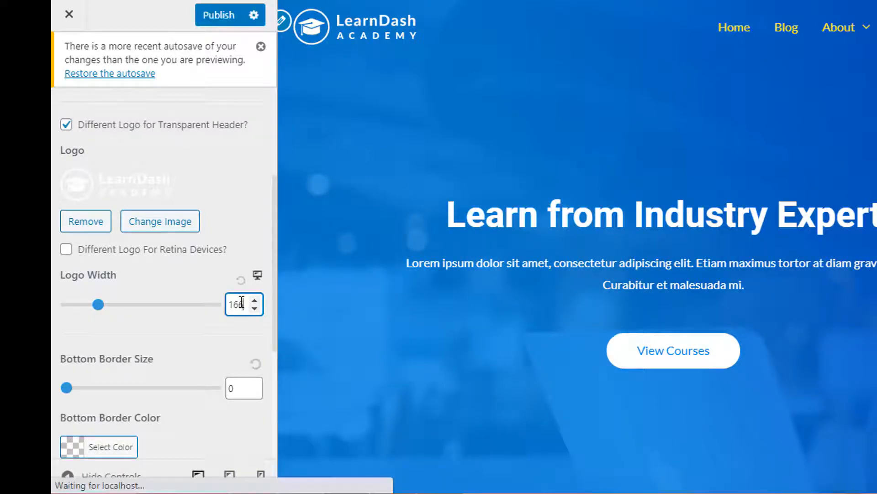
text(80)
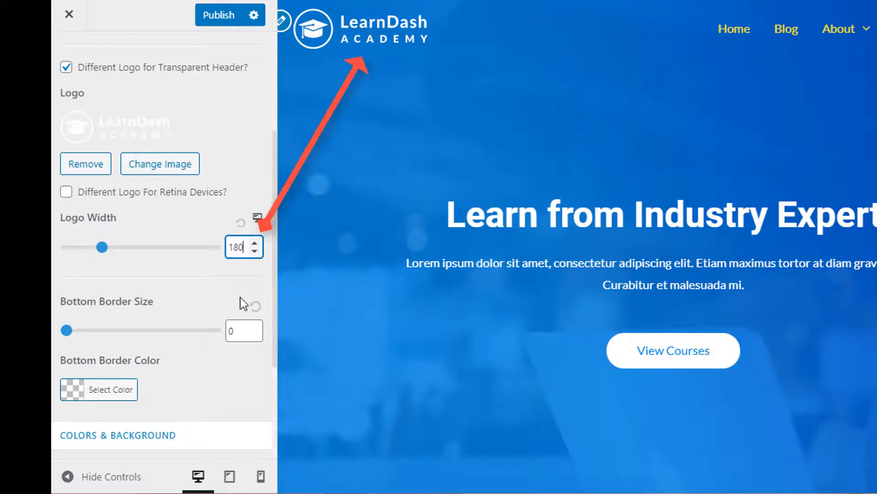
Try a larger transparent header logo by raising its width to 200.
scroll(243, 247, up, 1)
scroll(244, 247, up, 12)
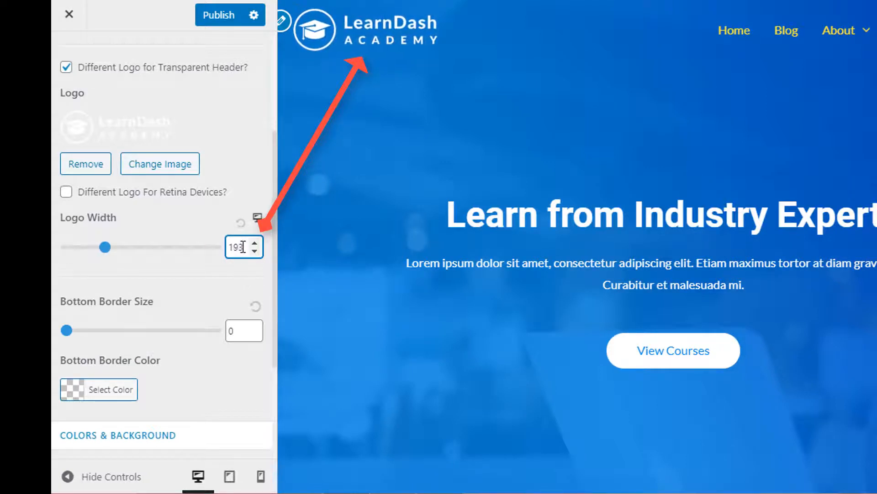
drag(243, 247, 222, 253)
text(200)
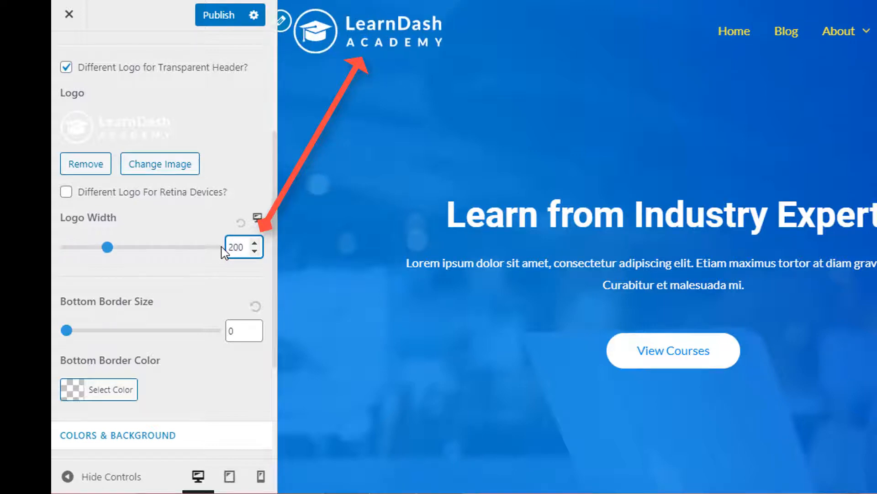
Change the transparent header's logo width to 400 to preview a much bigger logo.
key(BackSpace)
key(BackSpace)
key(BackSpace)
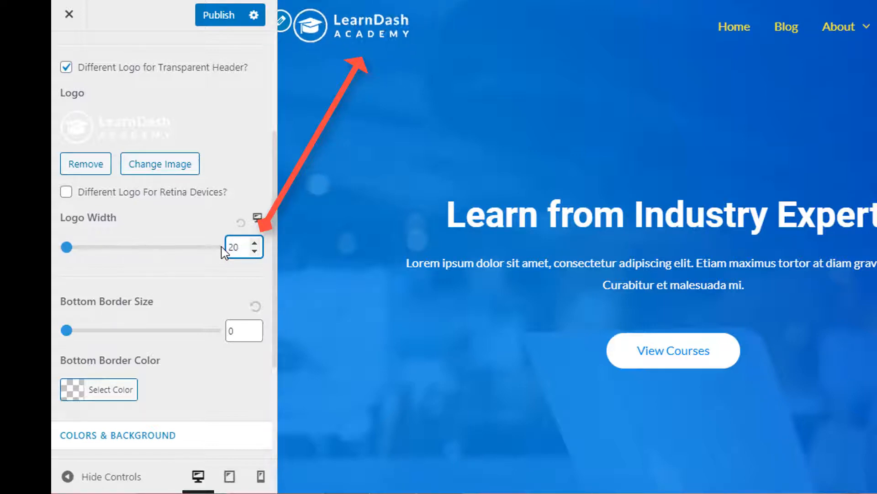
text(400)
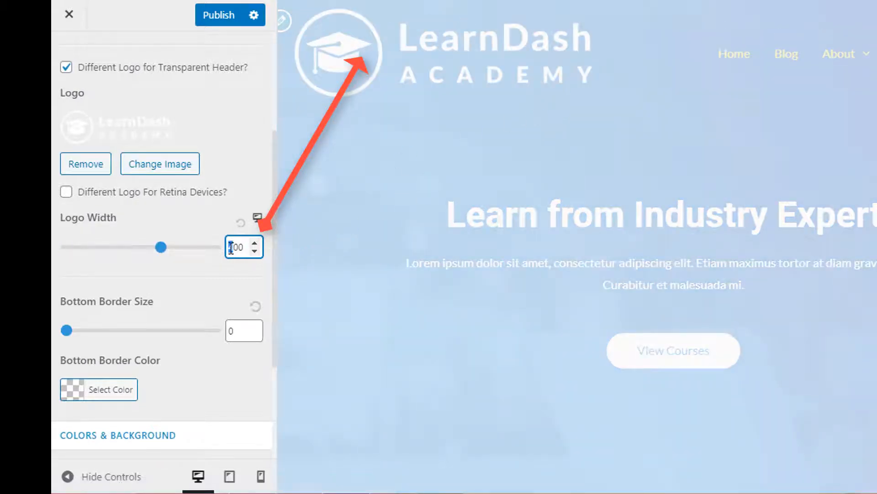
Set the transparent header's logo width to 300 and publish the changes.
key(BackSpace)
text(20)
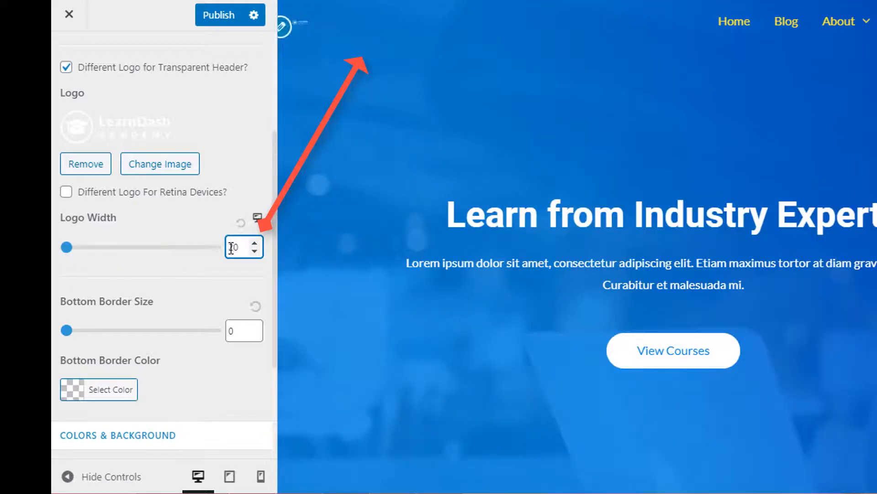
key(BackSpace)
text(30)
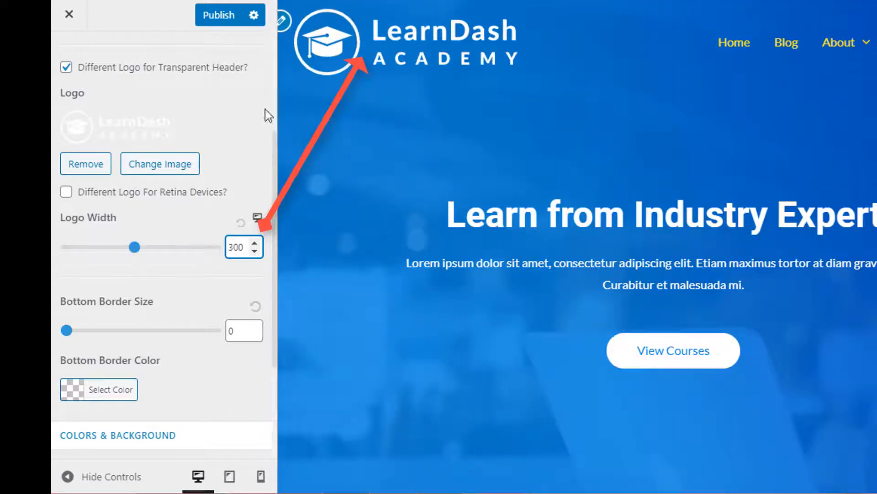
click(228, 27)
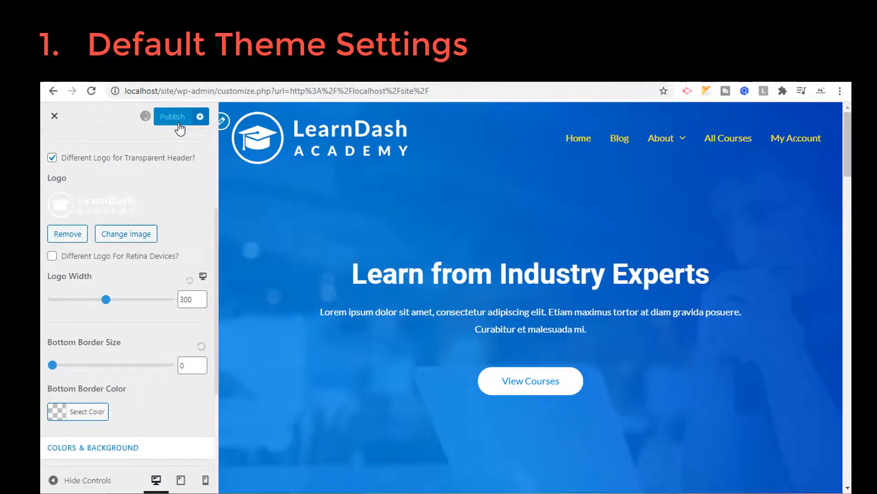
Open the live website at localhost/site.
click(183, 95)
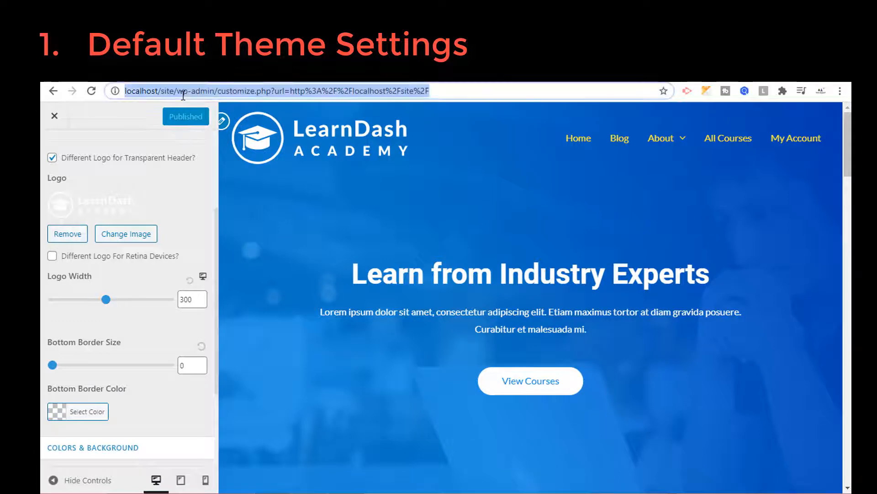
text(localhost)
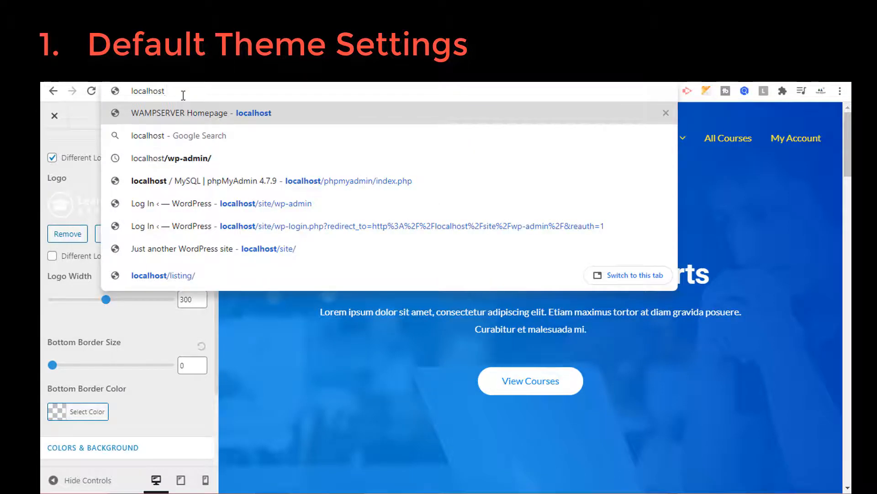
text(/site)
key(Return)
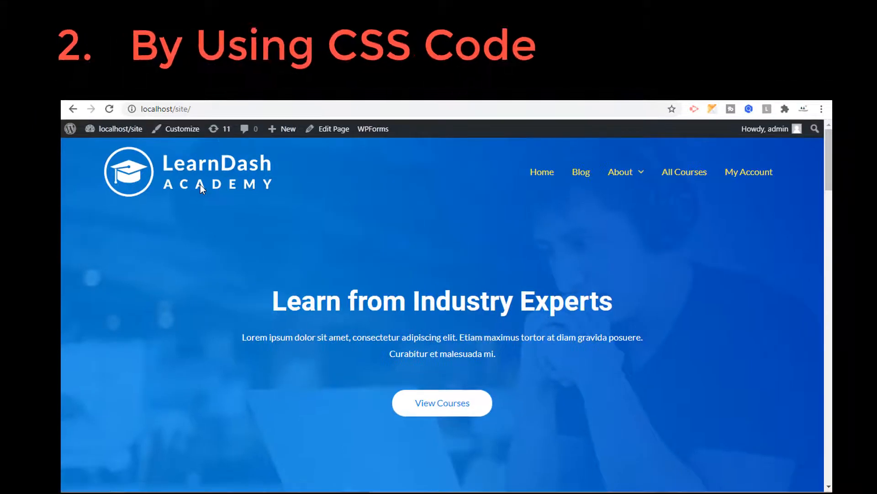
Inspect the header logo image in the browser's developer tools using the element picker.
right_click(200, 185)
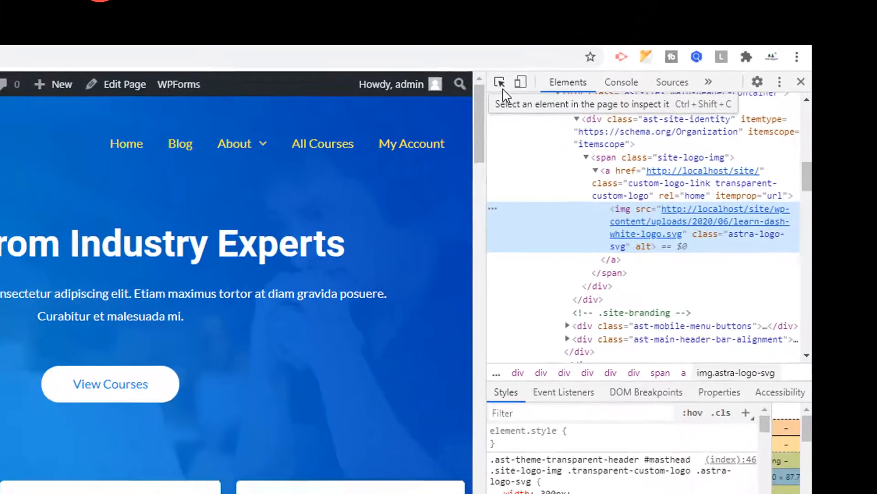
click(443, 63)
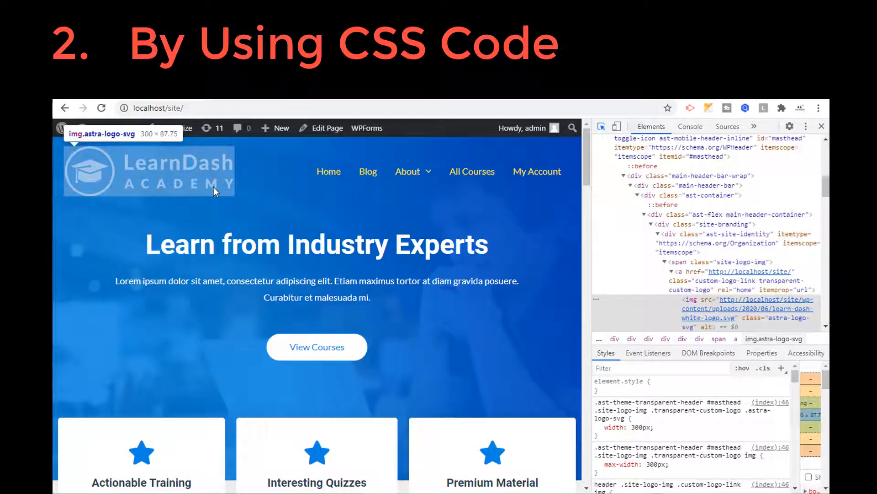
click(214, 187)
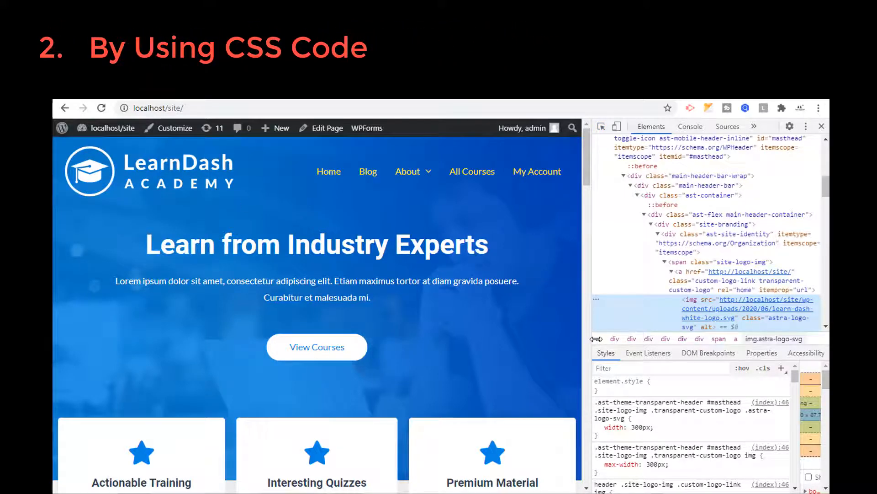
Set the width in the logo's .astra-logo-svg style rule to 382px.
double_click(642, 427)
key(Left)
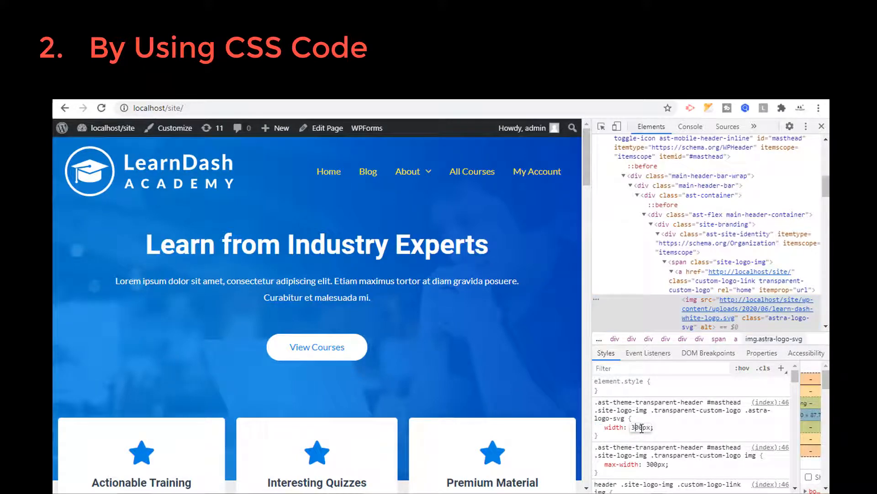
key(Delete)
text(5)
key(Up)
key(Up)
key(Up)
key(Up)
Raise the max-width in the transparent custom logo img rule to 332px.
click(654, 464)
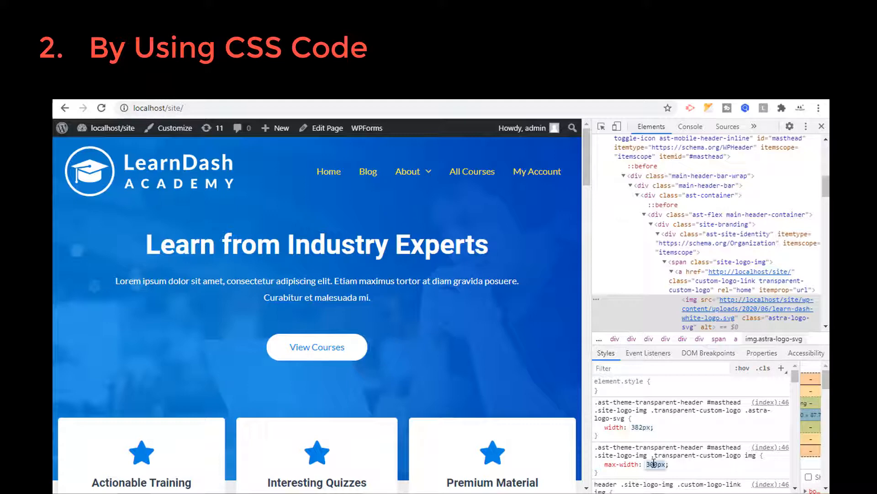
key(Up)
key(Up)
key(Up)
key(Up)
key(Up)
key(Up)
key(Up)
key(Up)
key(Up)
key(Up)
key(Up)
key(Up)
key(Up)
key(Up)
key(Up)
key(Up)
key(Up)
key(Up)
key(Up)
key(Up)
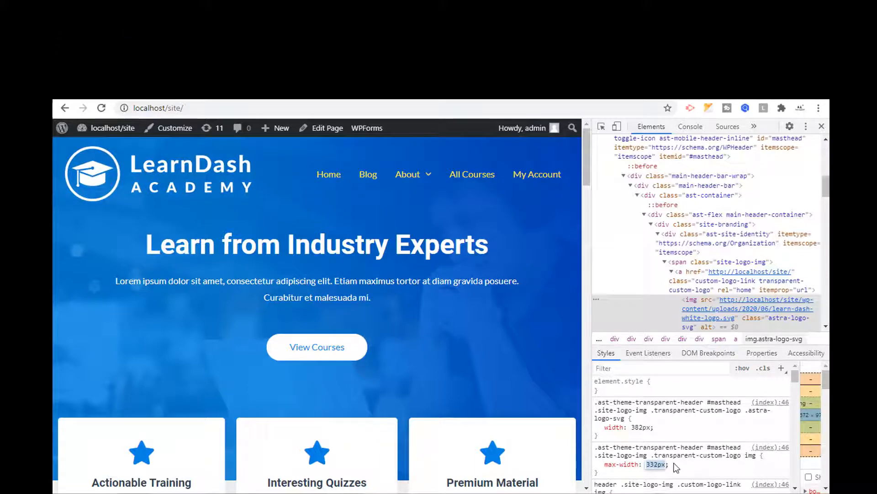
Add a width of 350px to the logo image's element.style.
click(656, 382)
text(width)
key(Tab)
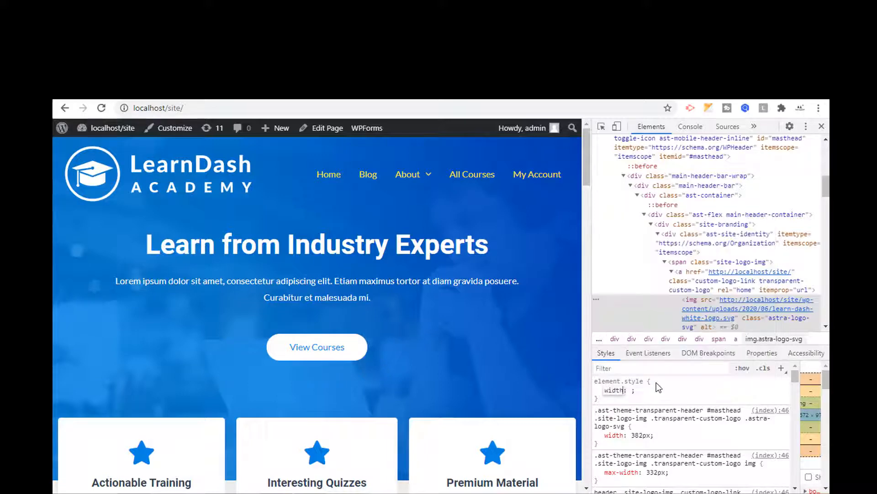
text(35)
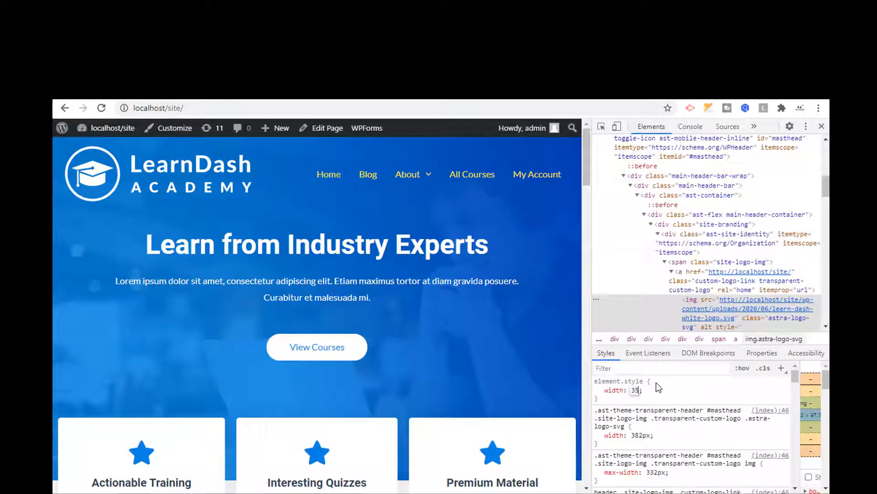
text(0px)
key(Return)
Add a max-width of 350px to the logo image's element.style.
text(max-)
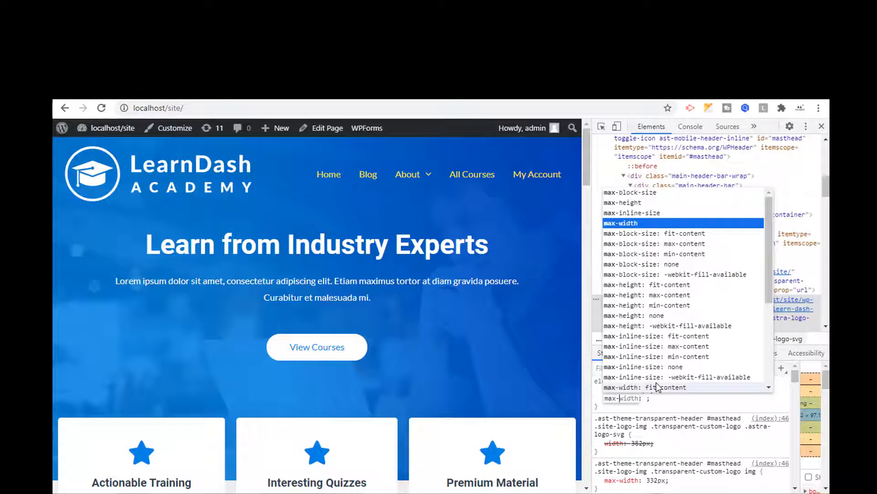
key(Tab)
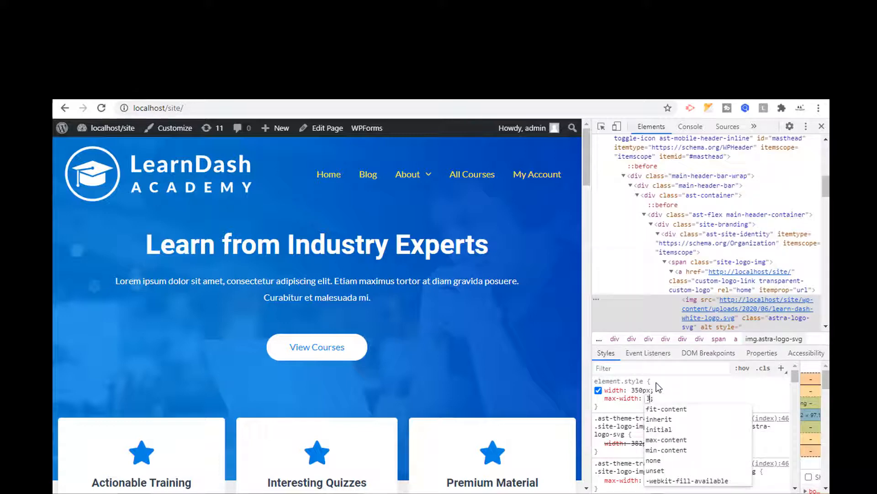
text(350px)
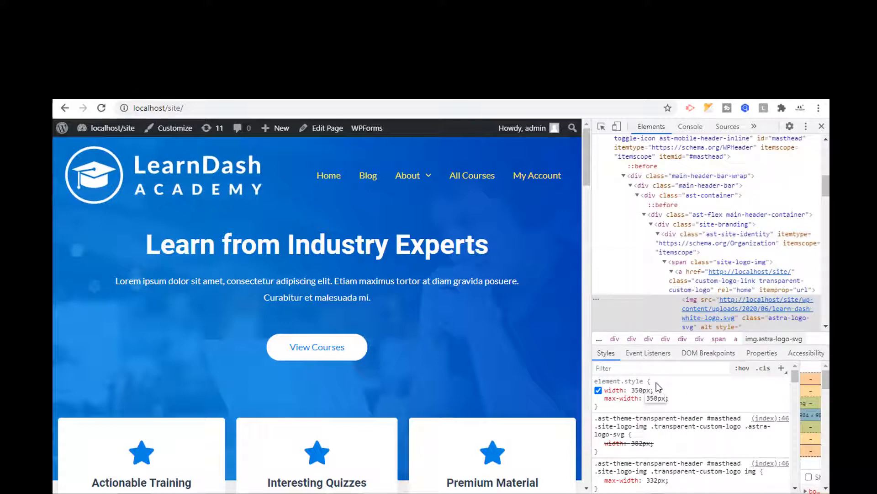
click(670, 391)
Copy the selector of the style rule that ends in .astra-logo-svg.
click(673, 422)
right_click(672, 421)
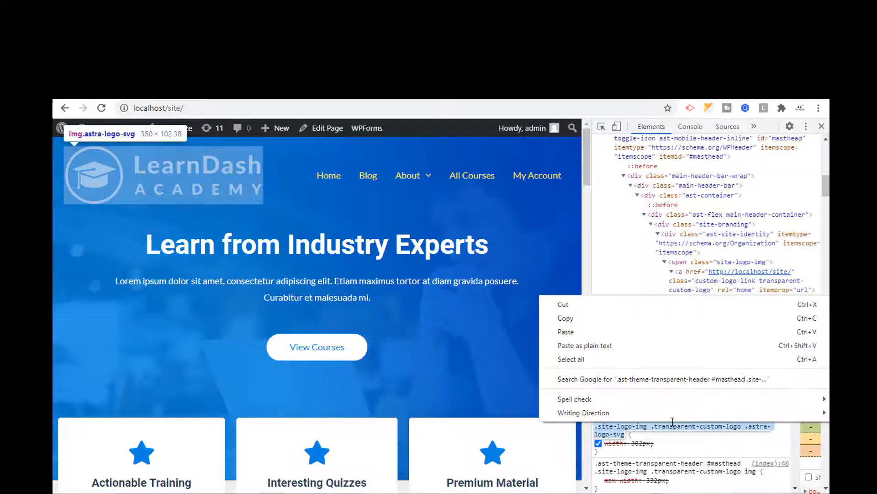
click(692, 320)
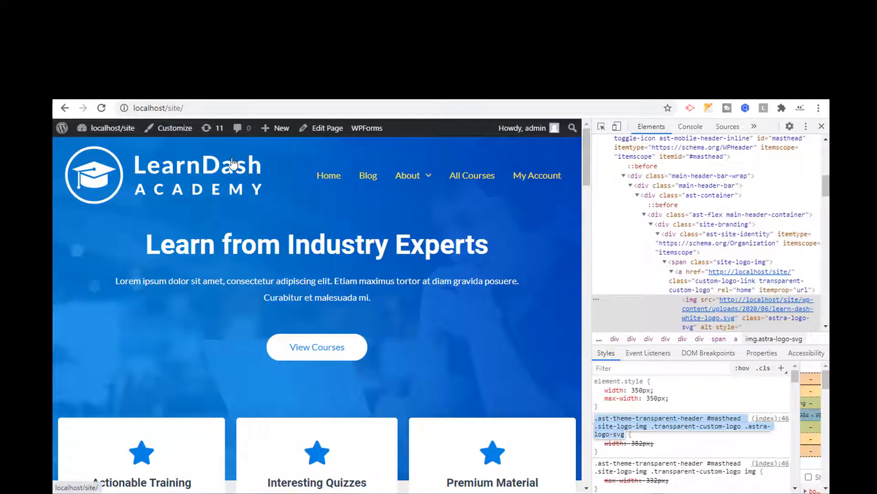
Open the Additional CSS section of the site's theme customizer.
click(185, 132)
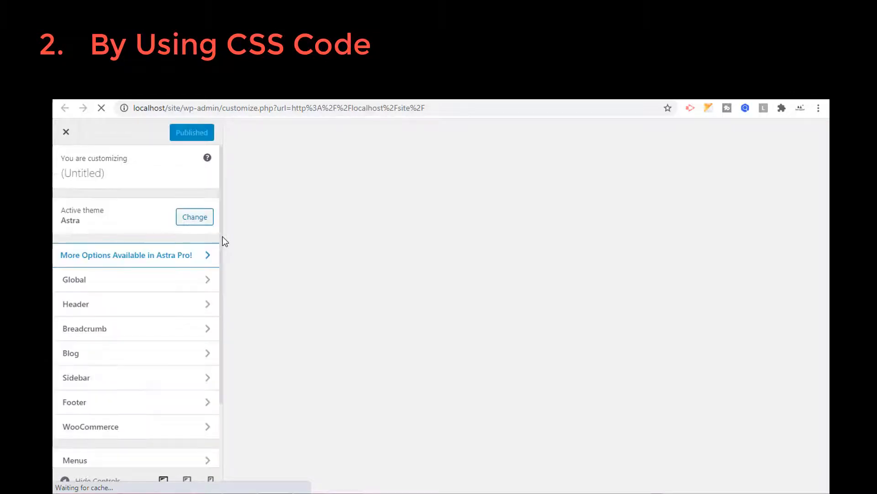
scroll(223, 265, down, 2)
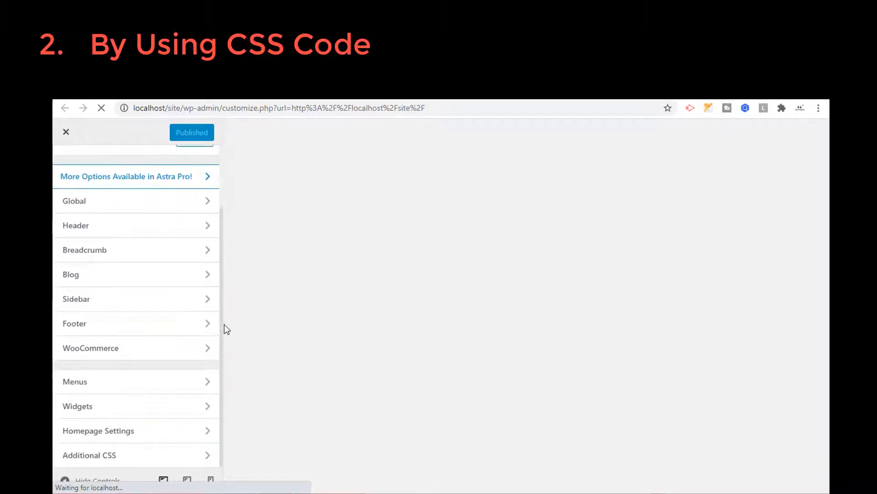
click(154, 465)
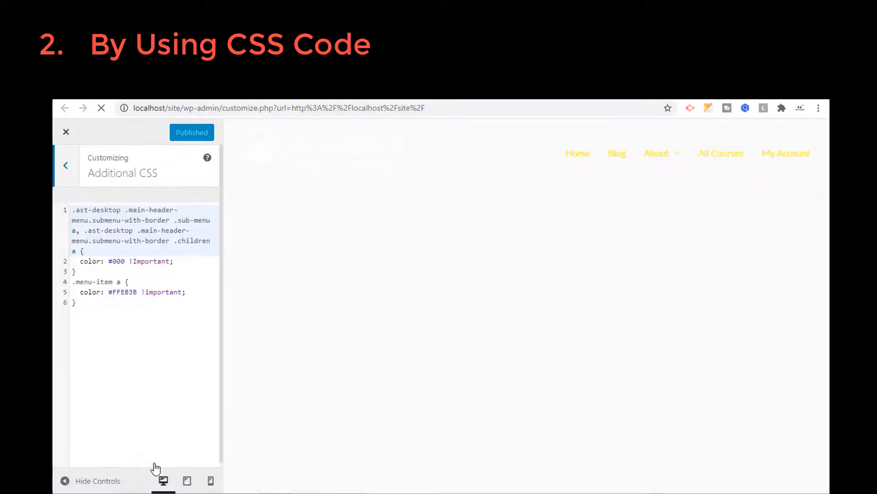
Add two new lines after the last CSS rule and undo a trial paste of the copied logo selector.
click(143, 326)
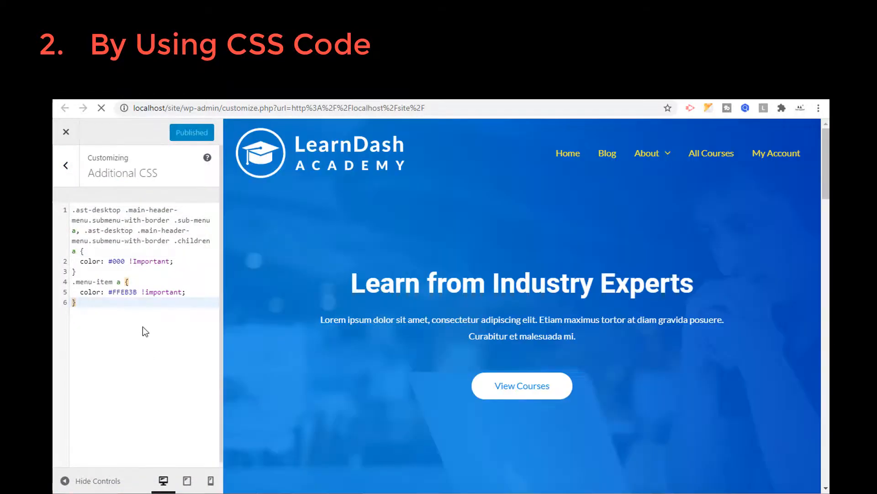
key(Return)
key(Return)
key(ctrl+v)
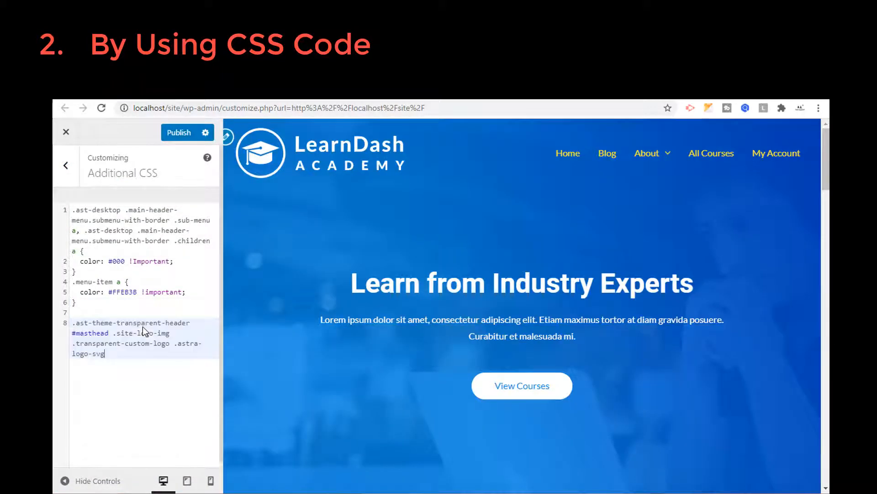
key(ctrl+z)
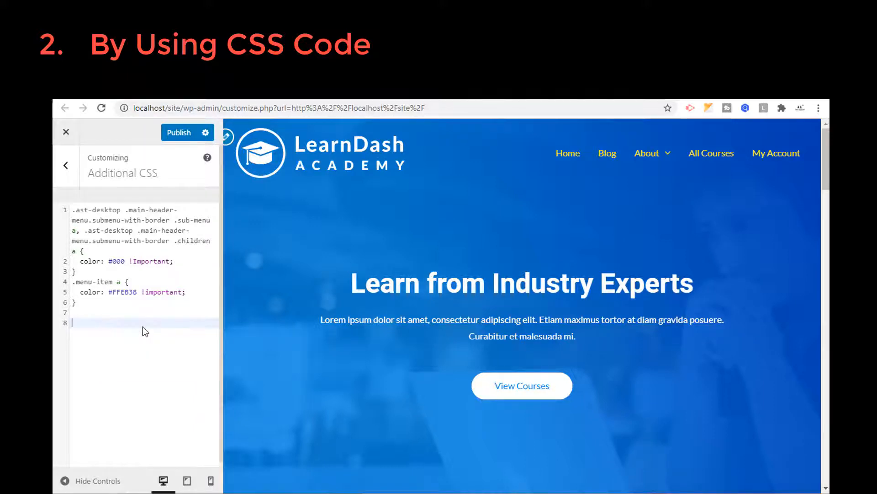
Paste the copied logo selector on the last empty line of the custom CSS and start a rule block for it.
right_click(142, 327)
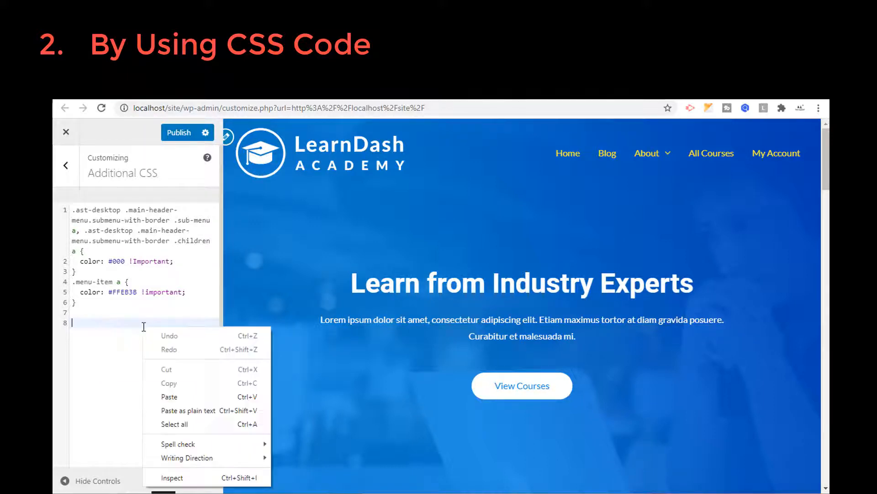
click(174, 398)
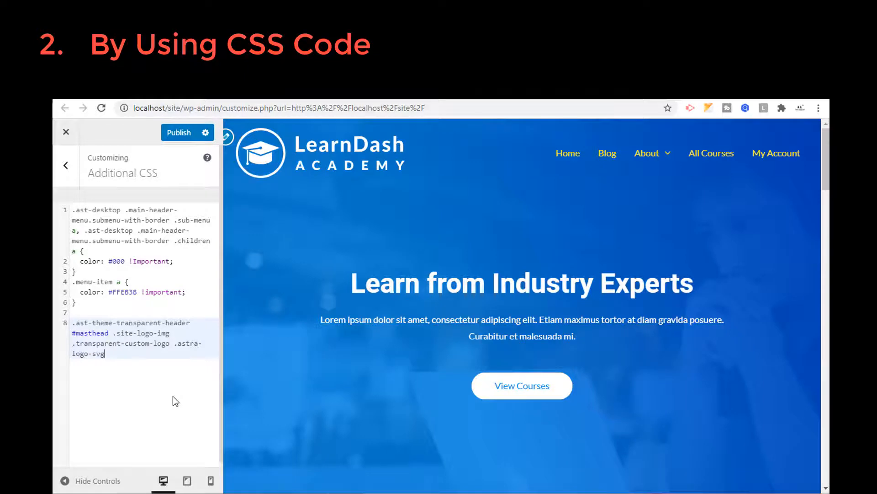
text({)
key(Return)
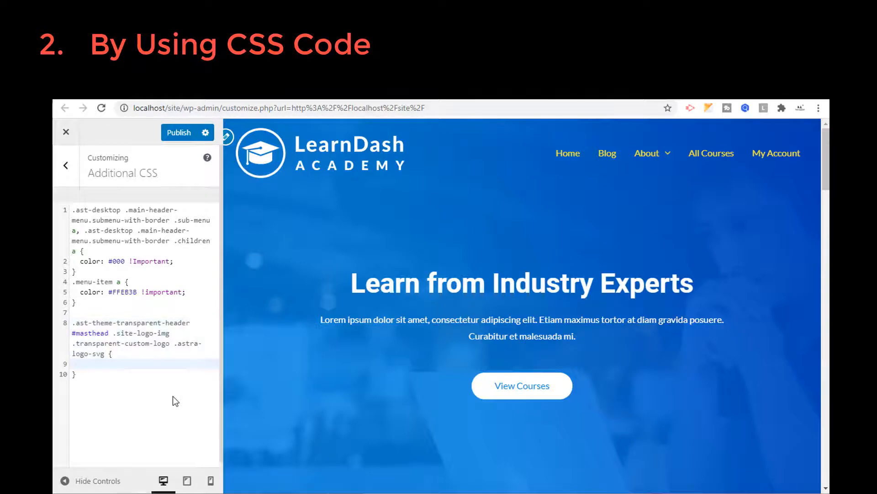
Declare a width of 350px and a max-width of 350px inside the .astra-logo-svg rule.
text(wid)
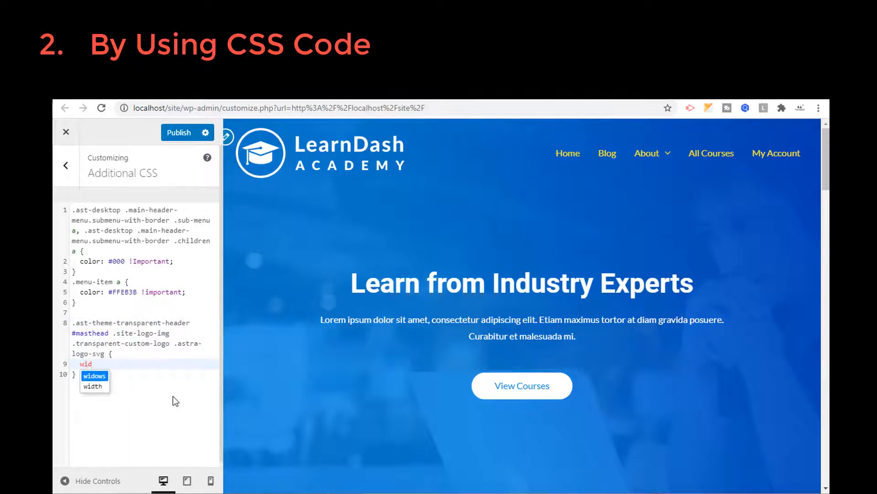
text(th:)
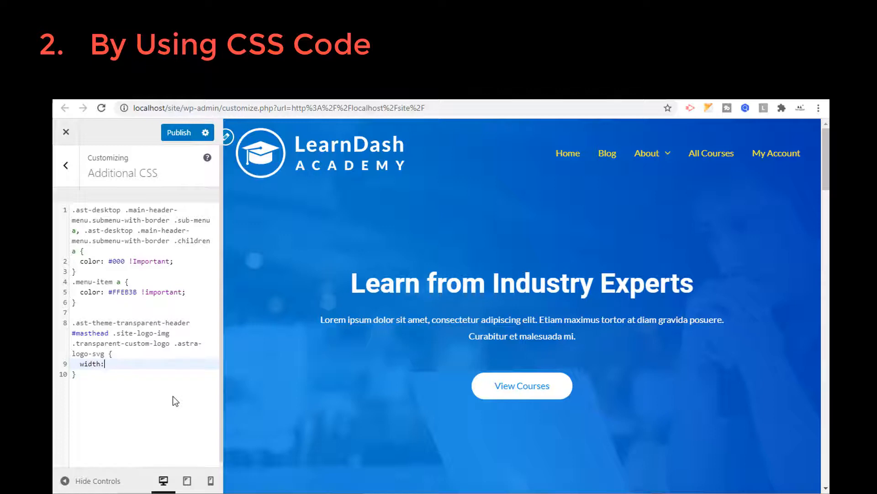
text( 350px)
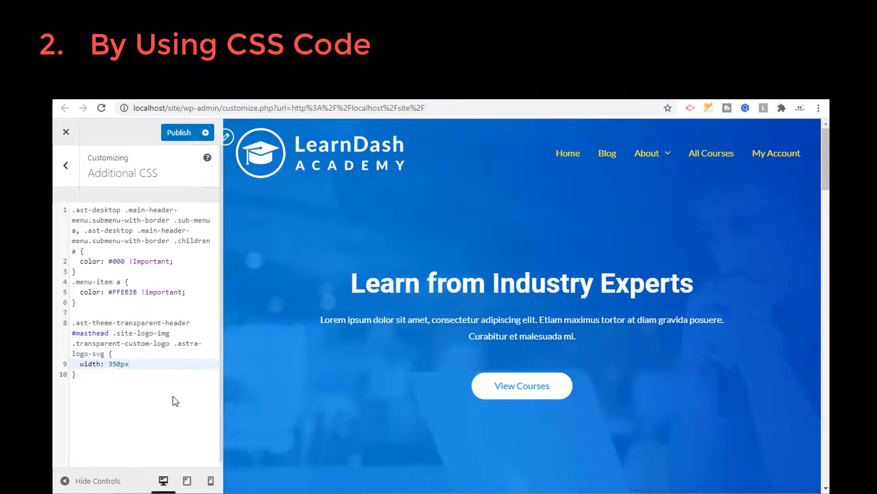
text(;)
key(Return)
text(max-)
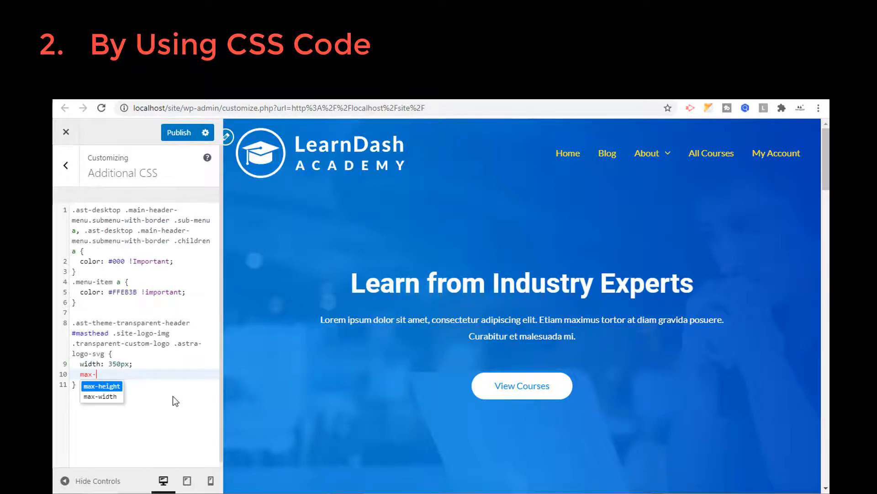
key(Down)
key(Return)
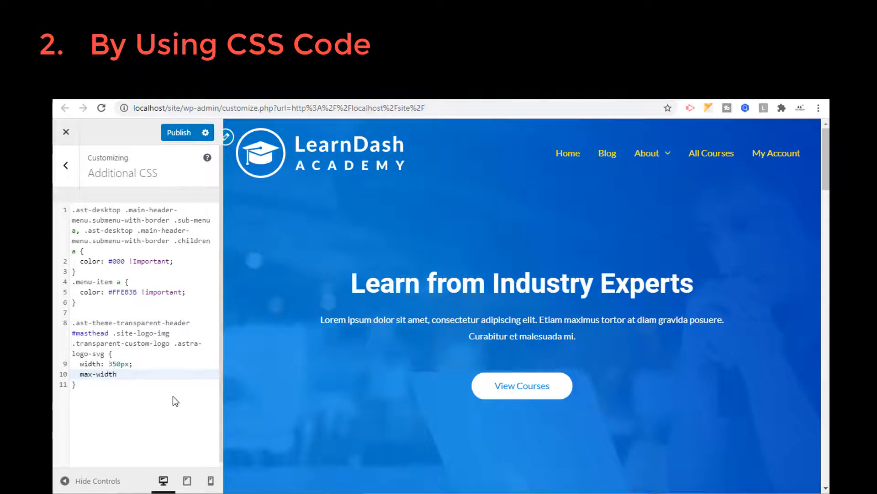
text(: 350px )
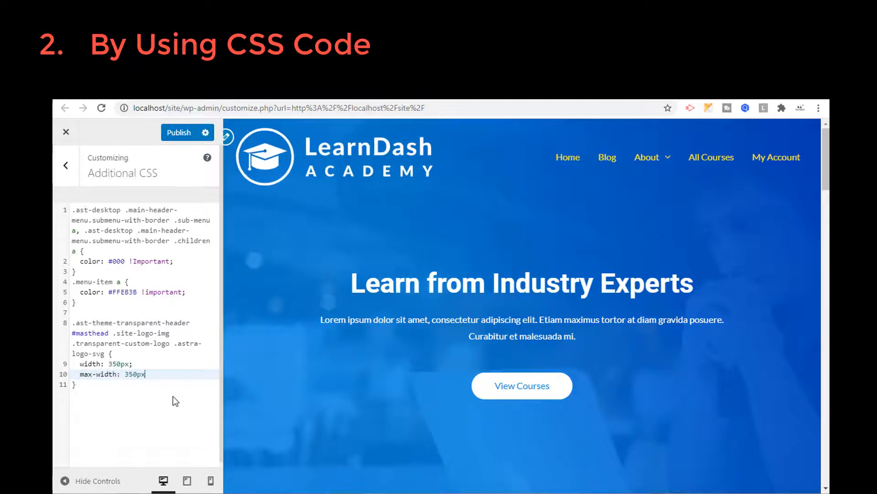
text(;)
Add !Important to both the width and max-width declarations of the logo rule.
key(Up)
key(Left)
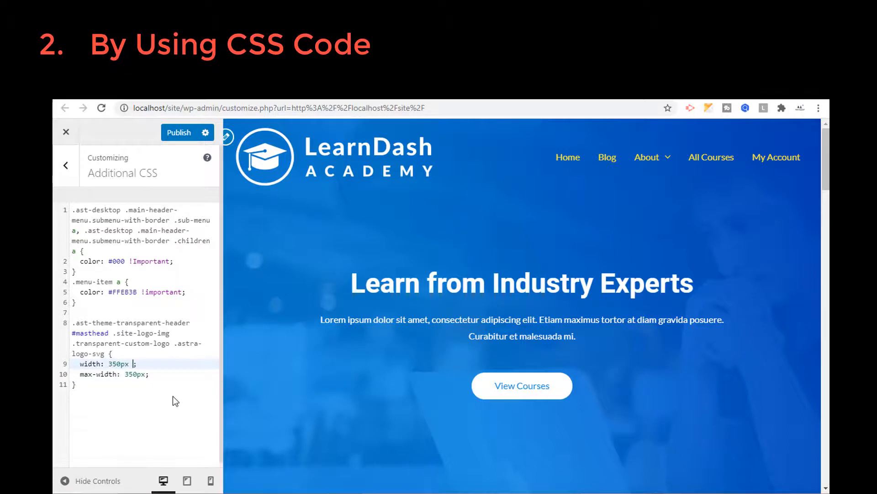
text(!Impo)
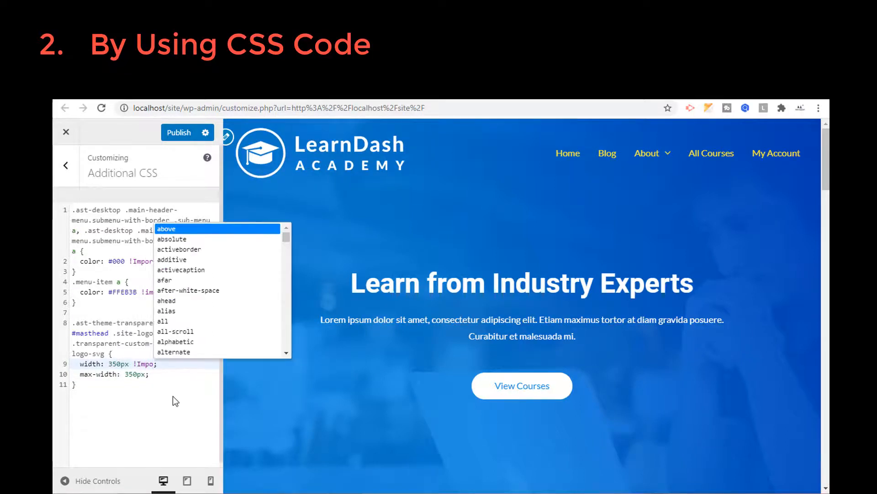
text(rtant)
key(Down)
key(Left)
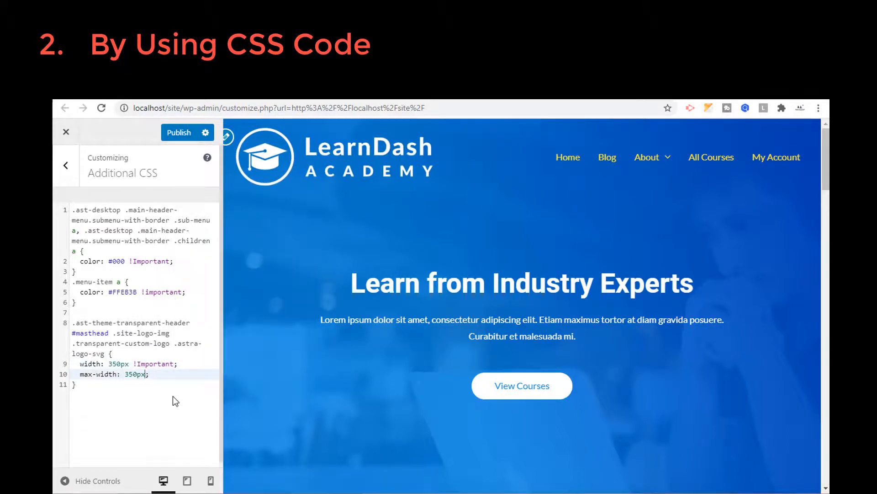
text(!Important)
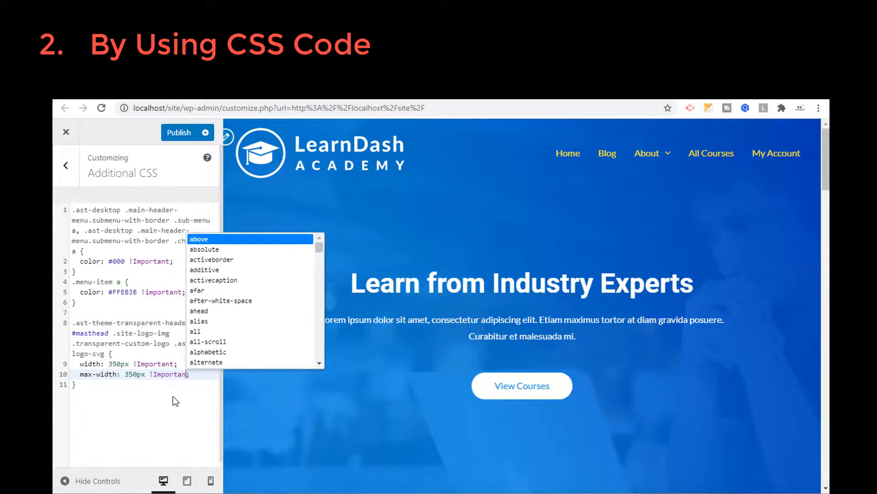
Publish the custom CSS and load the live site at localhost/site.
click(191, 133)
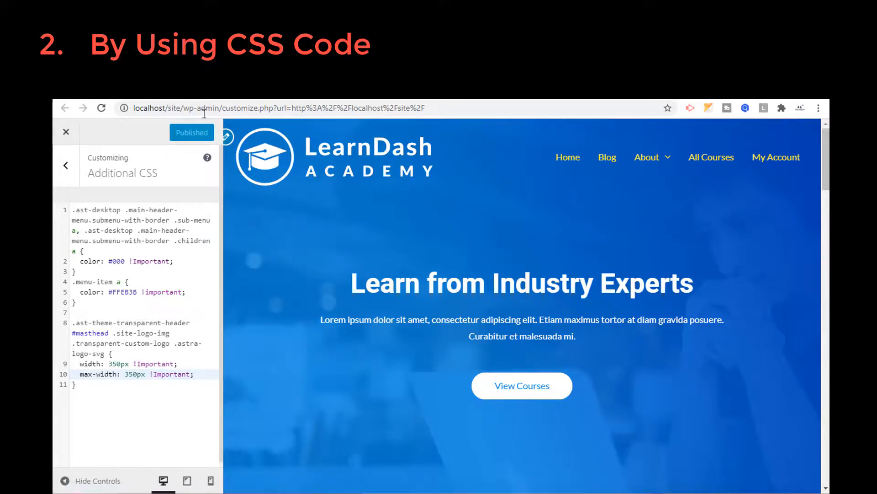
click(184, 112)
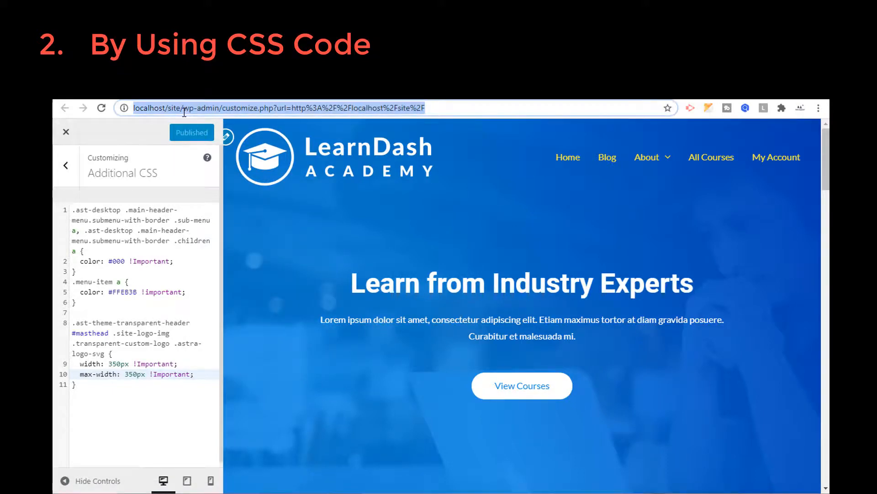
text(localhost)
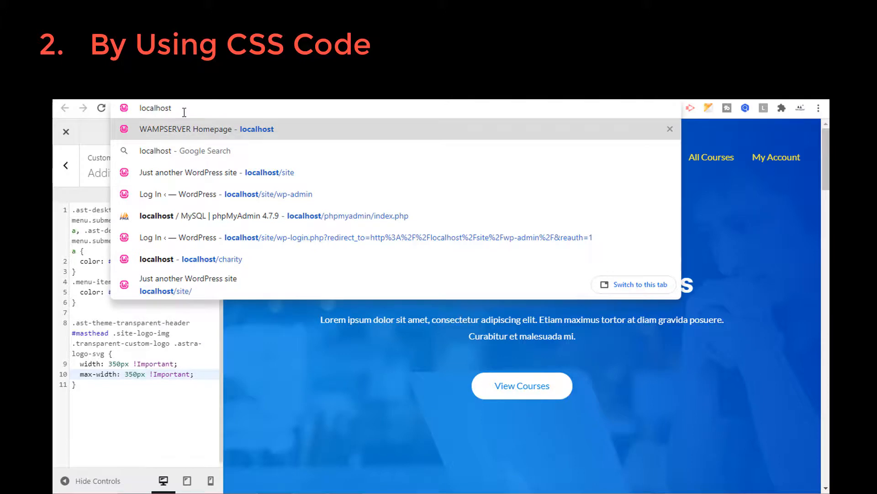
text(/site)
key(Return)
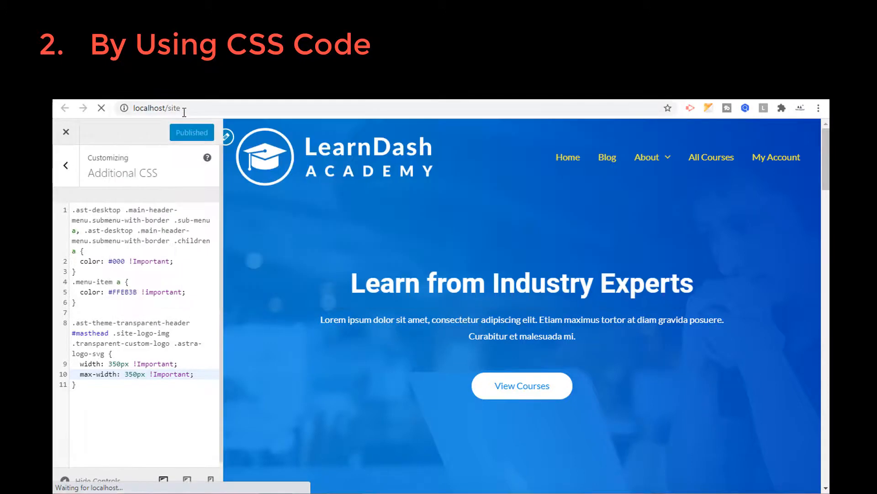